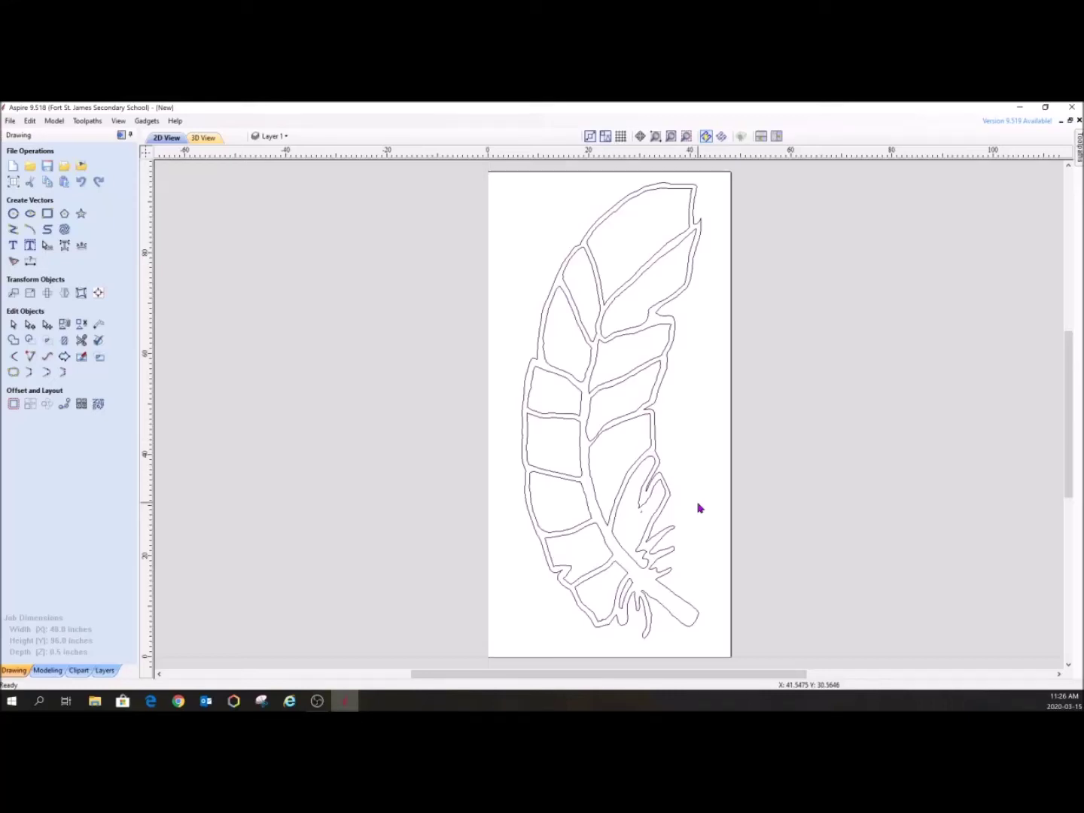
- Select the grouped feather drawing and bring up its right-click editing options
click(688, 241)
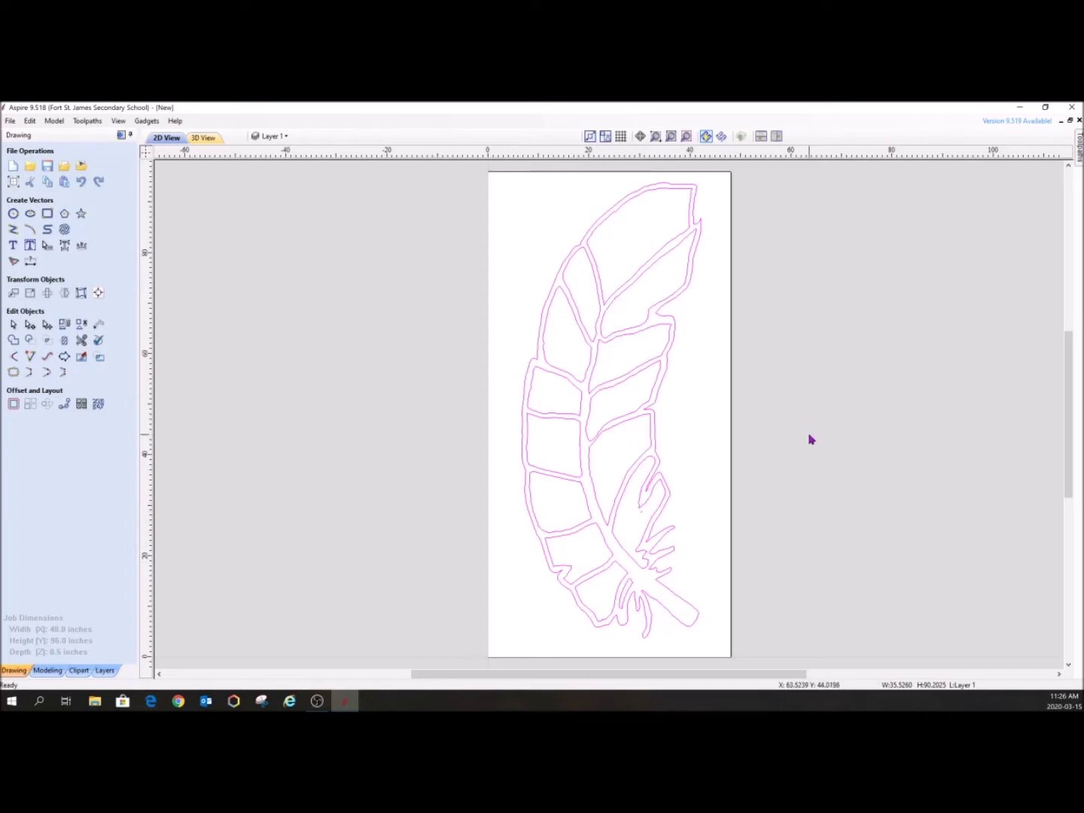
right_click(682, 299)
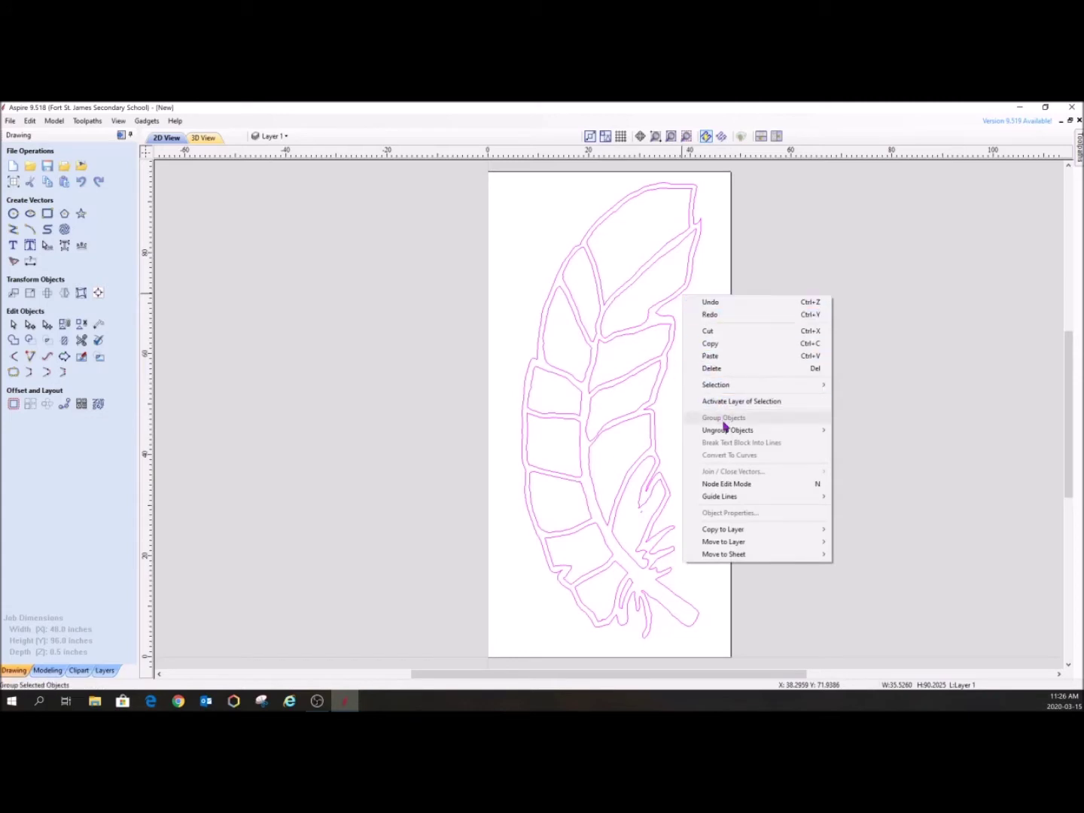
- Ungroup the feather onto the groups layer, then check that single cells and the outer outline select separately
mouse_move(732, 431)
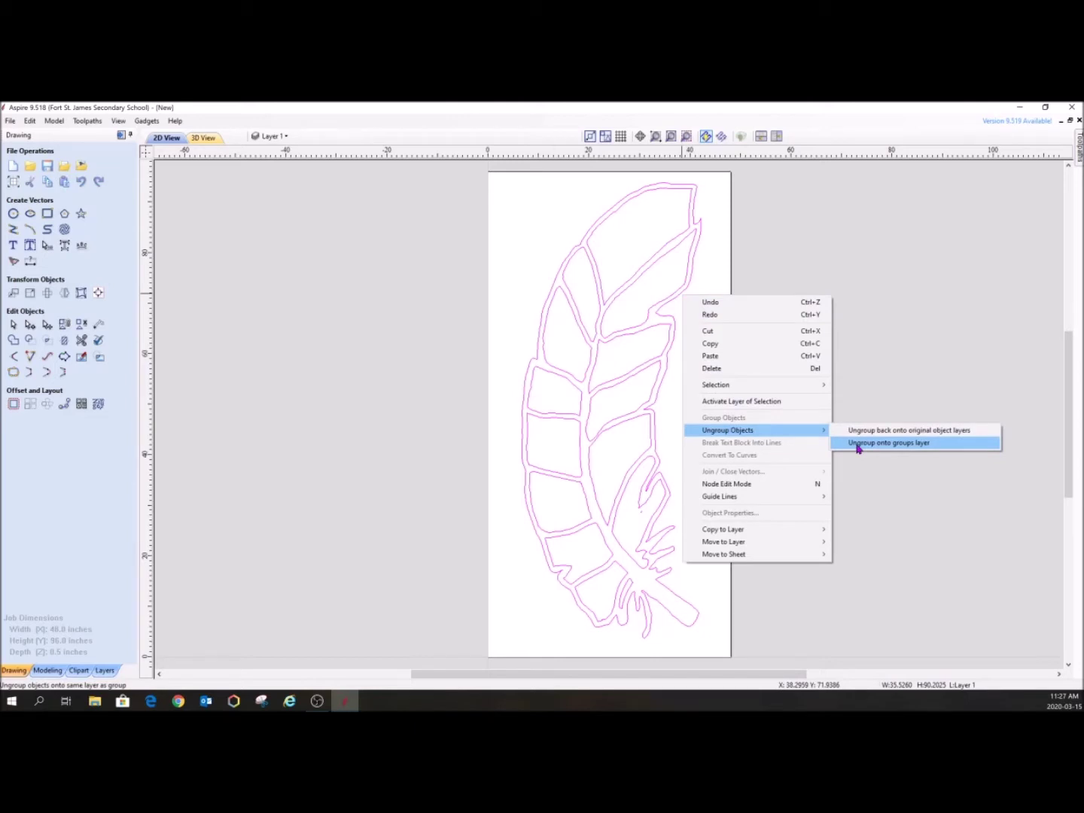
click(858, 447)
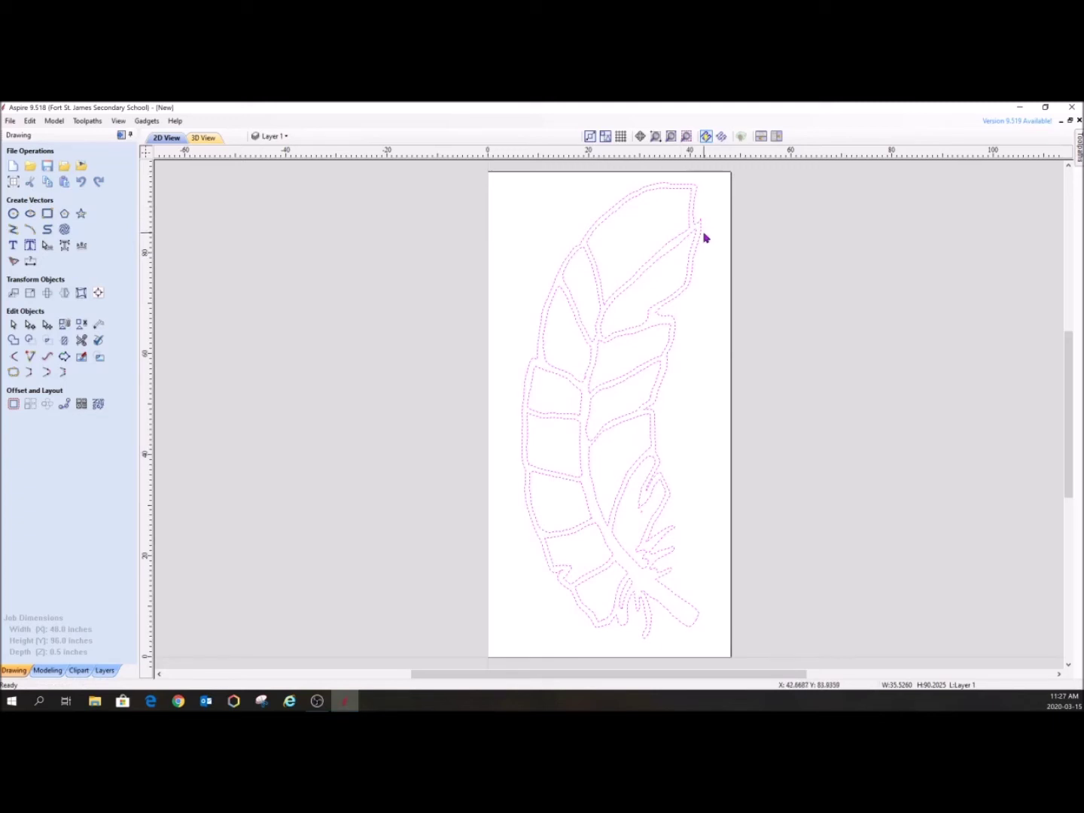
click(905, 324)
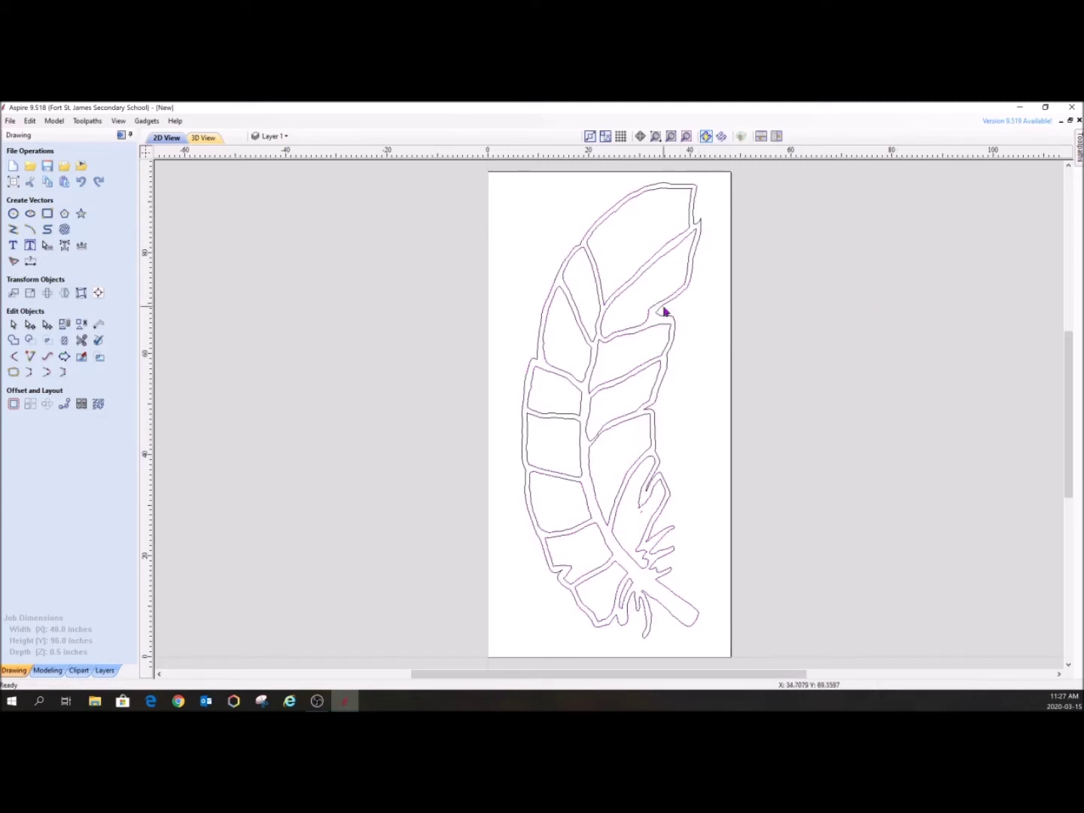
click(661, 307)
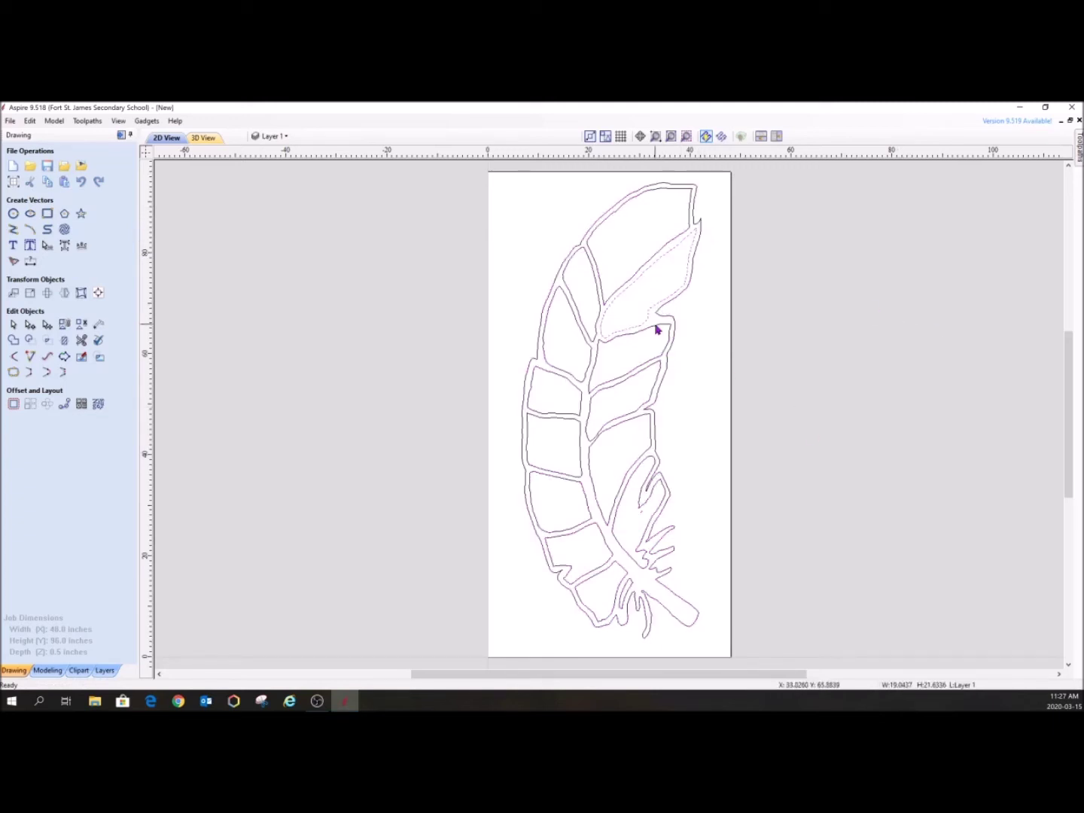
click(656, 325)
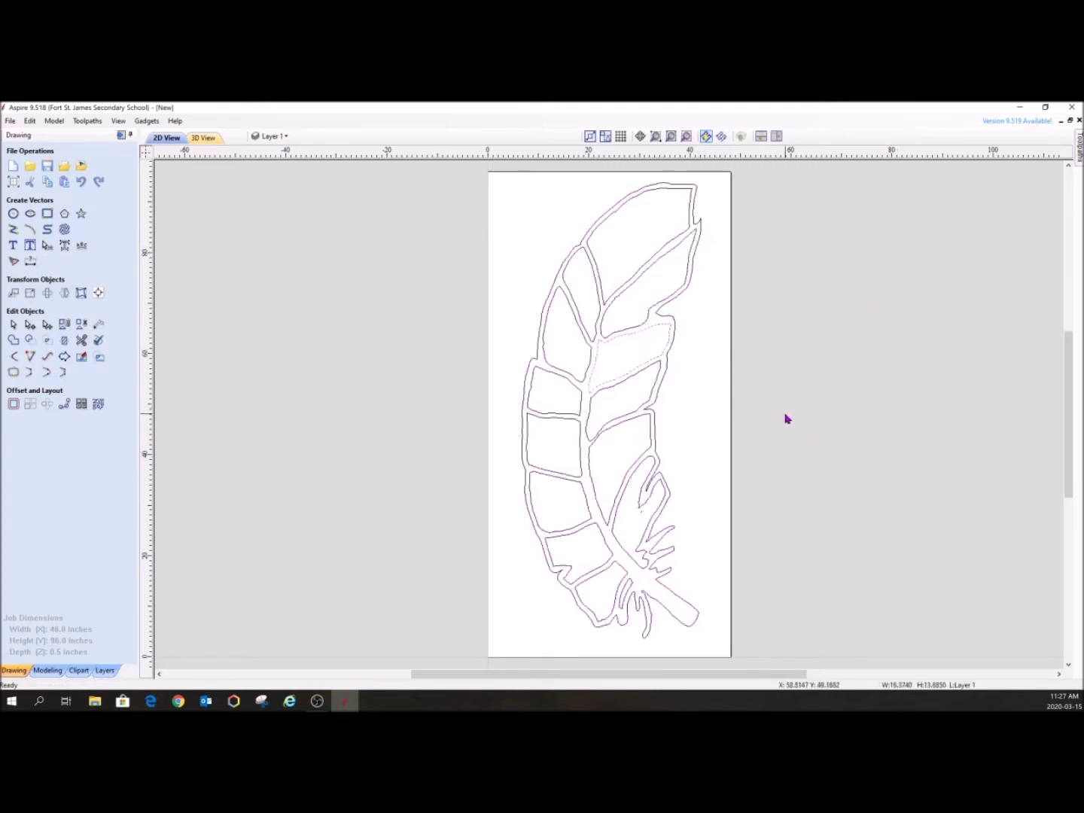
click(675, 341)
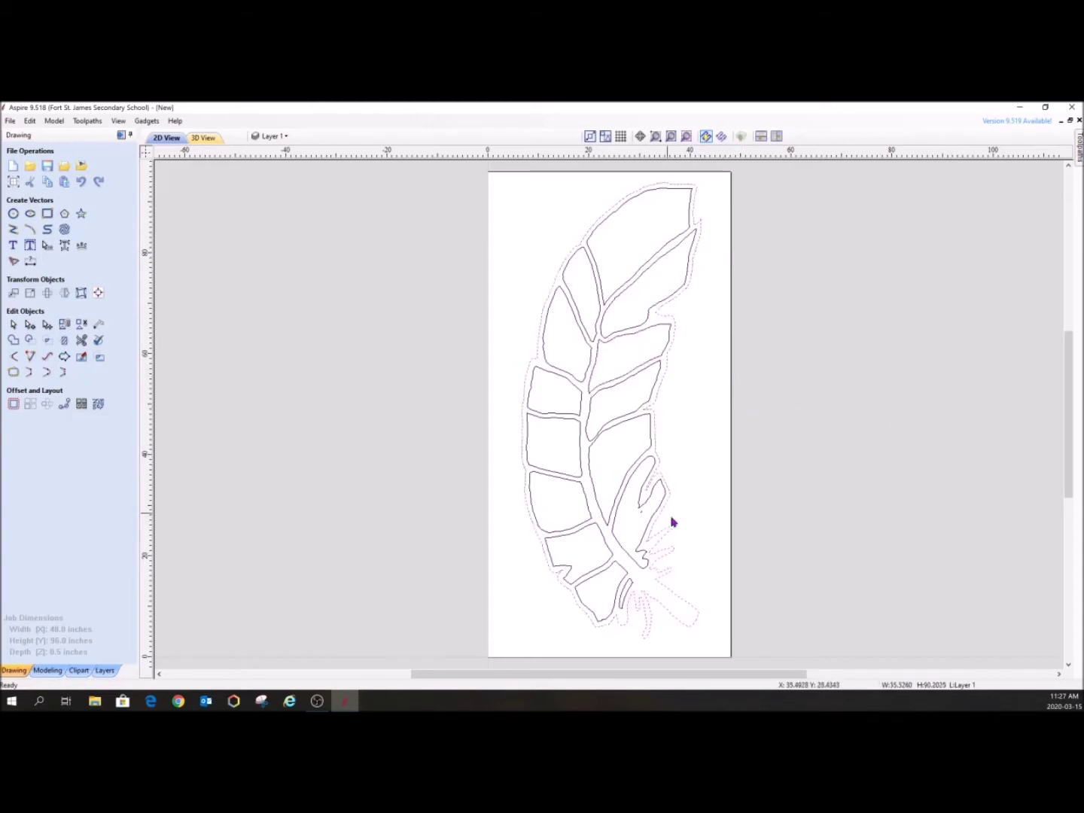
- Zoom in, delete the tiny stray vector by the lower right barbs, and zoom back out
scroll(664, 533, up, 3)
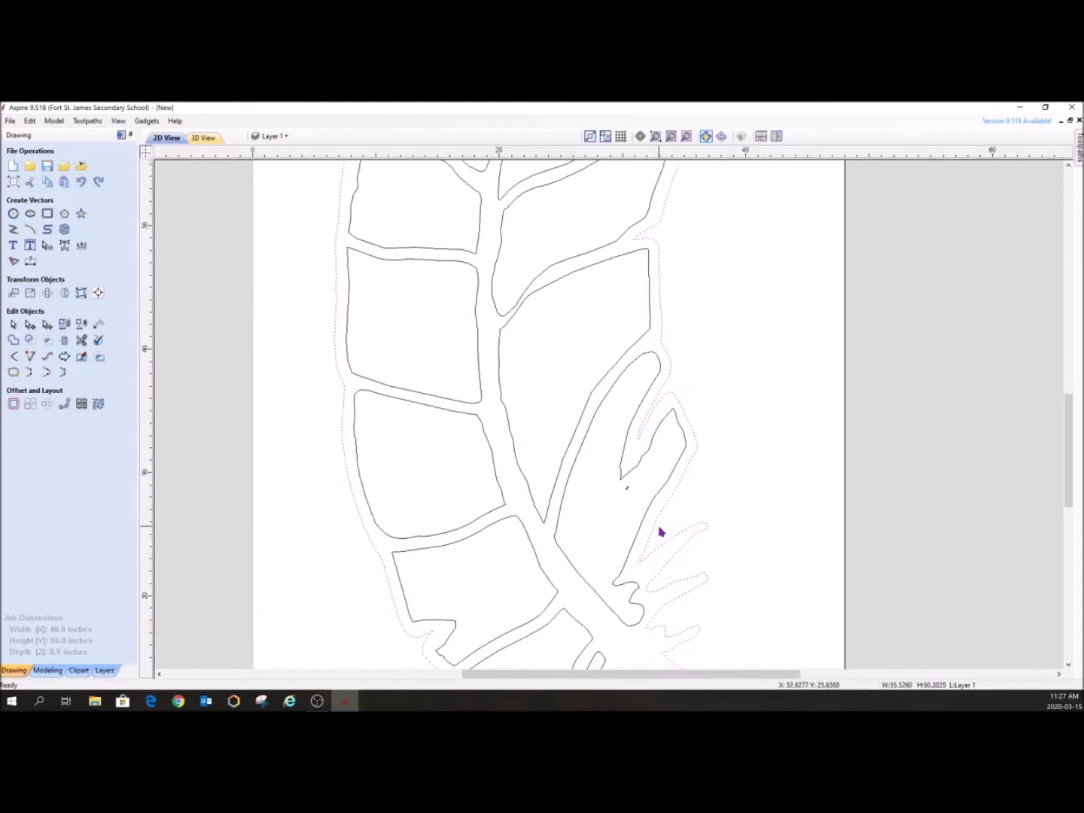
click(627, 489)
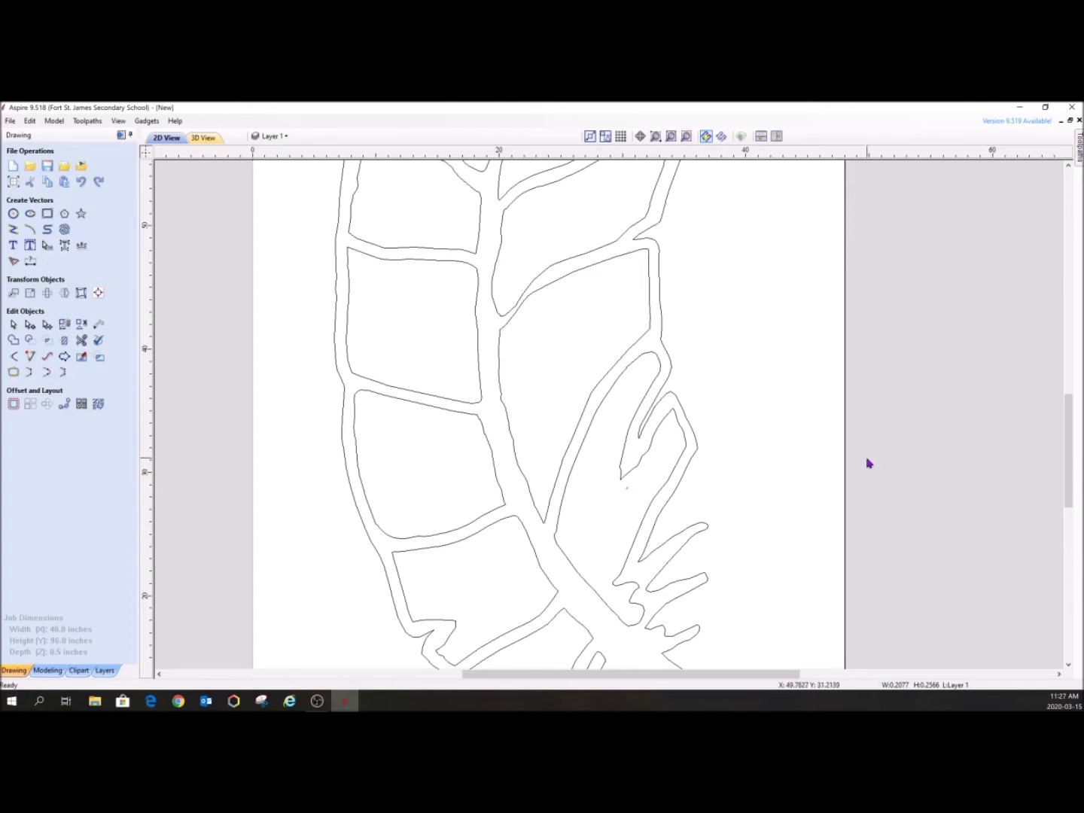
key(Delete)
scroll(803, 408, down, 3)
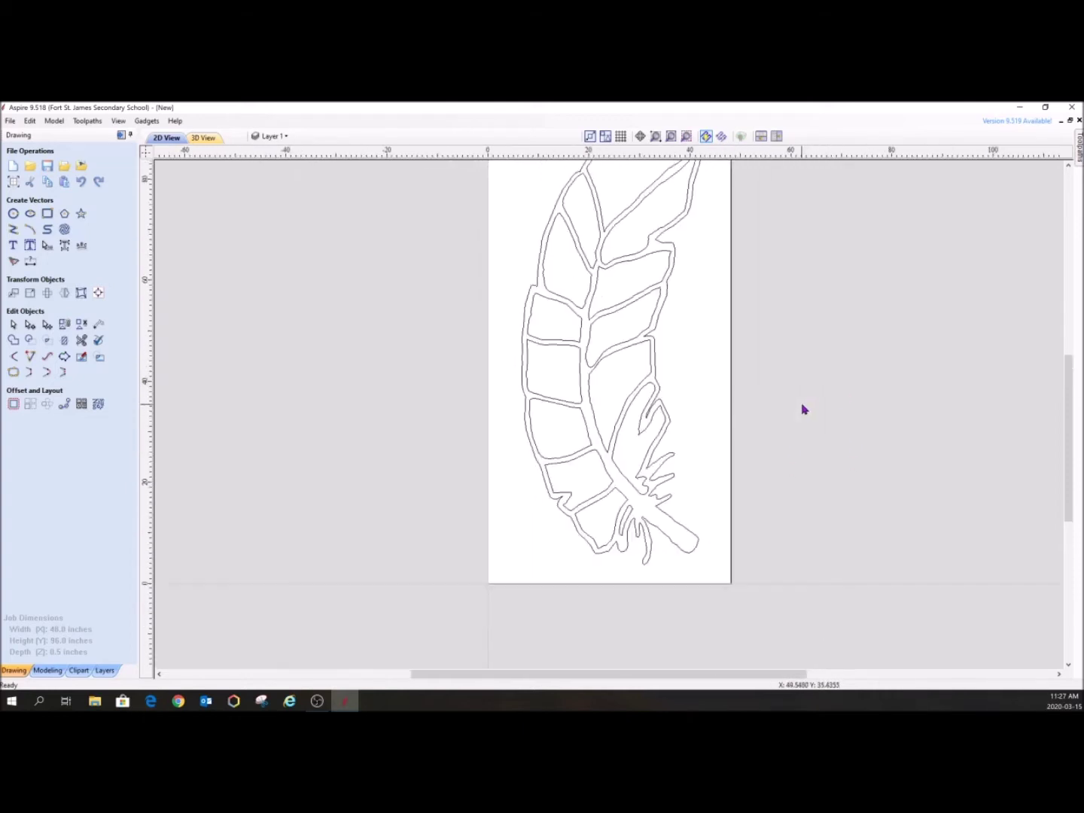
scroll(706, 426, up, 1)
scroll(707, 426, up, 1)
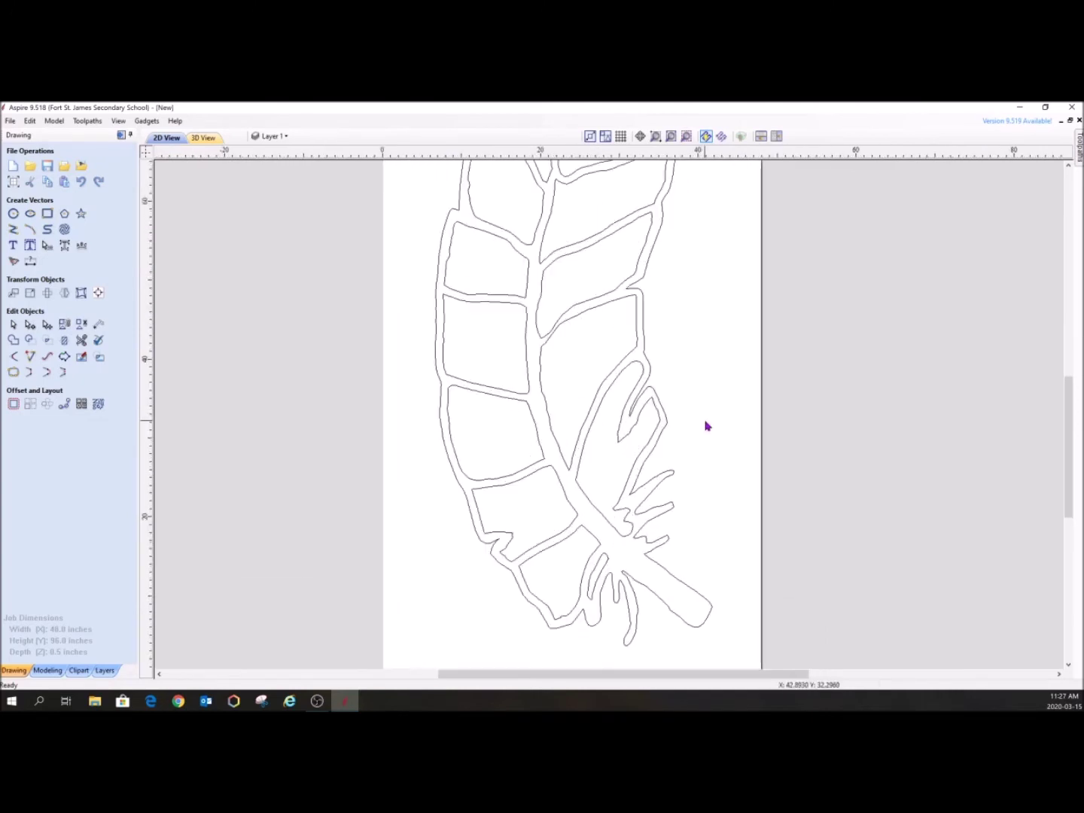
scroll(706, 425, up, 1)
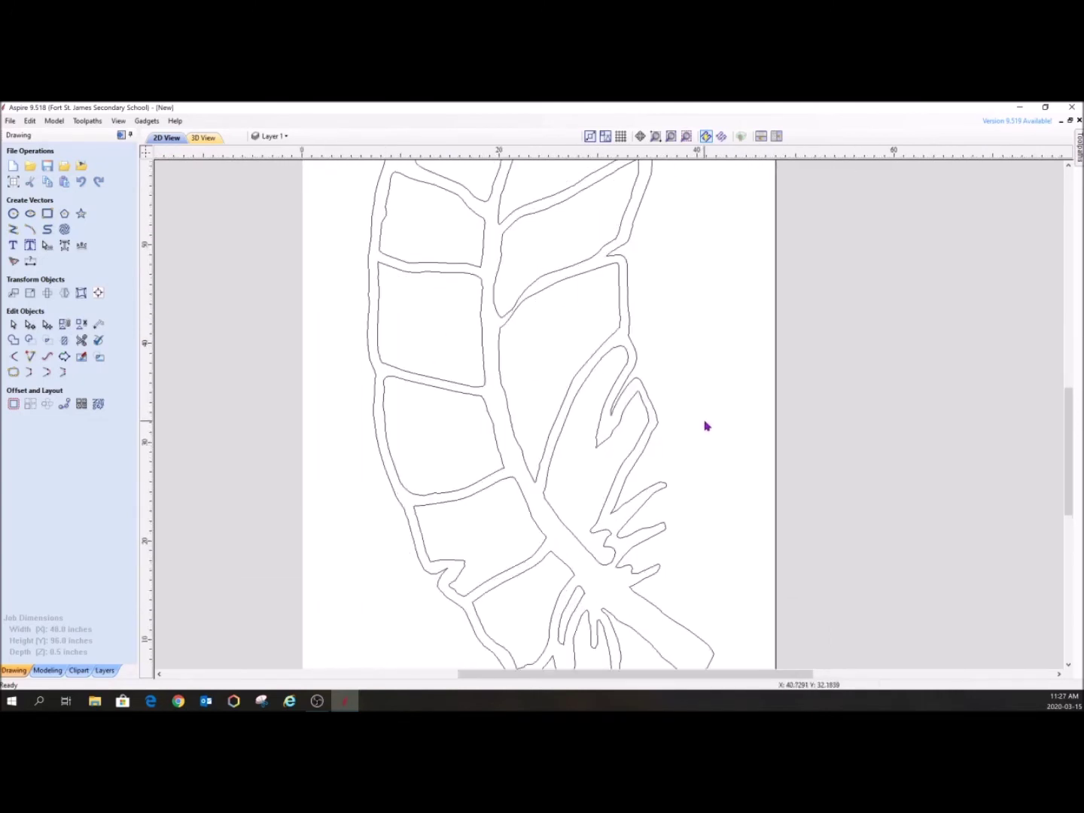
scroll(703, 427, down, 3)
scroll(697, 429, up, 1)
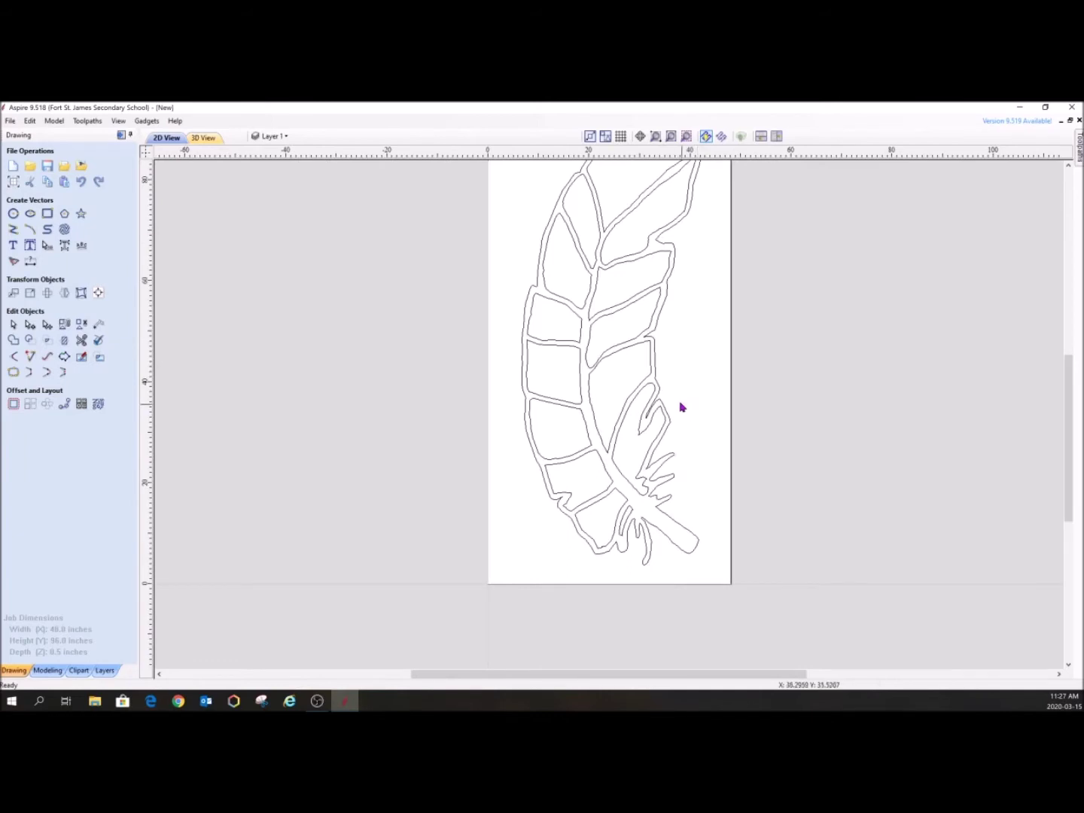
drag(1070, 395, 1072, 371)
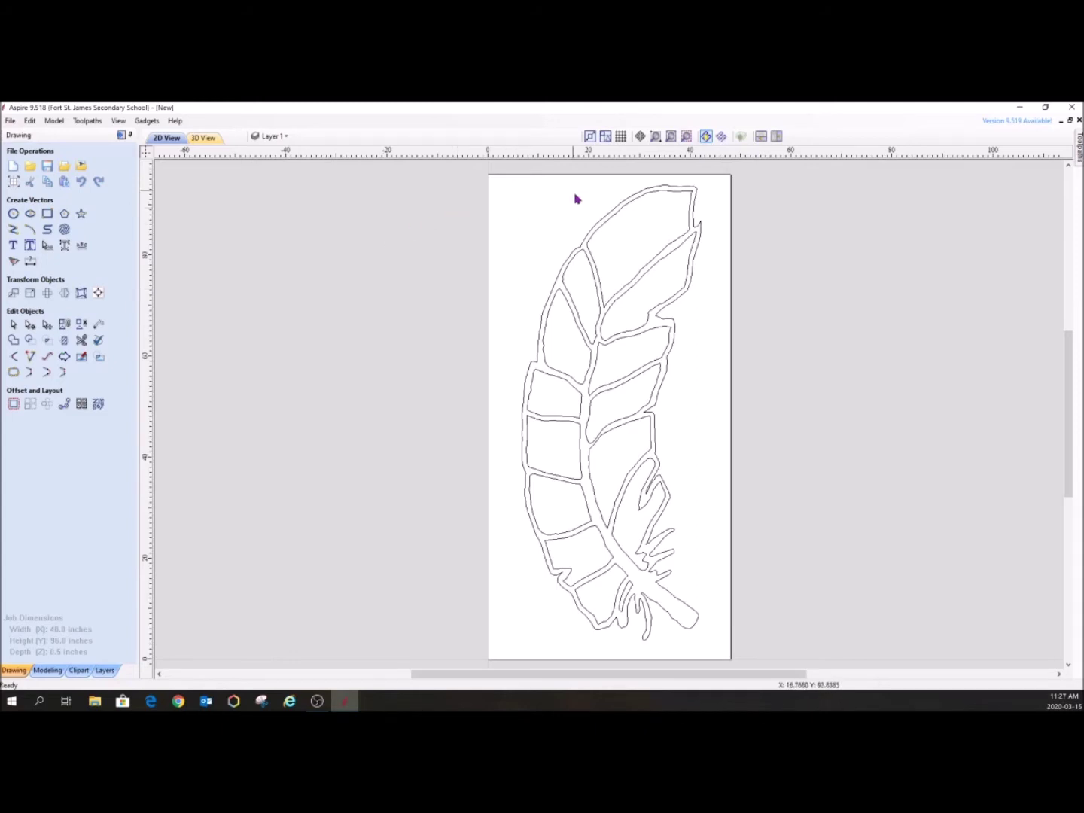
- Check the top and second feather segments, then select the whole outer feather outline
click(597, 228)
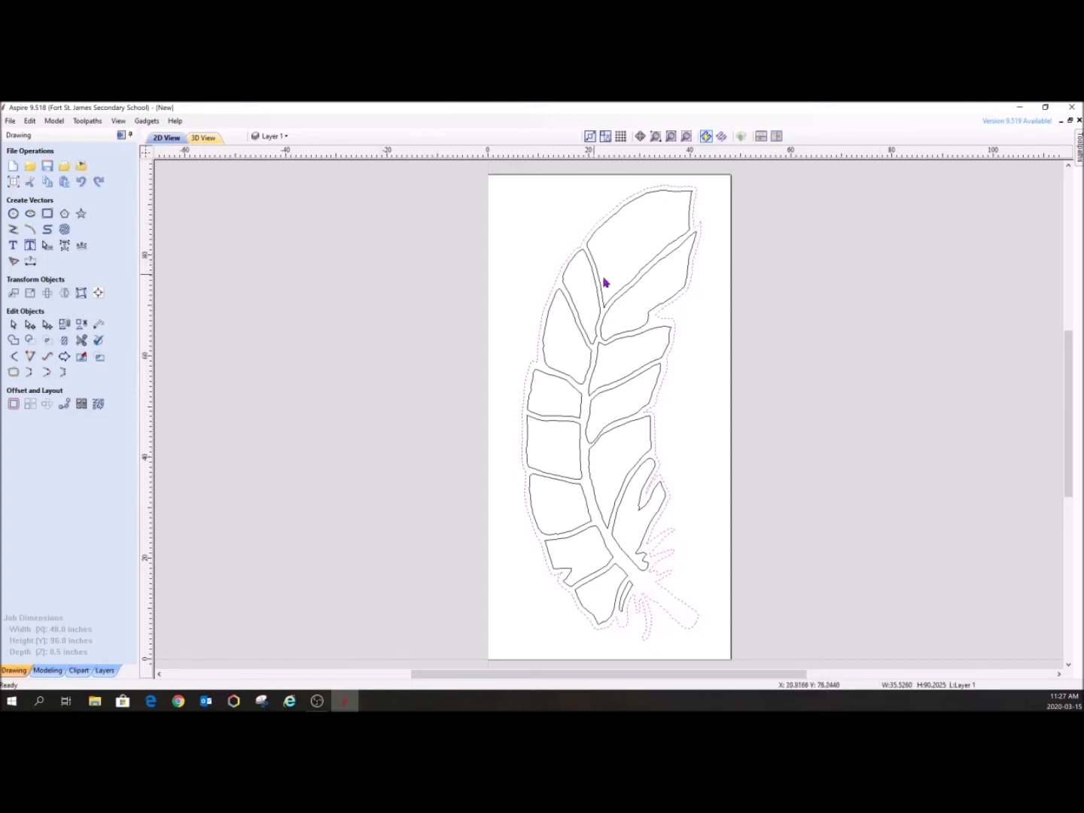
click(634, 281)
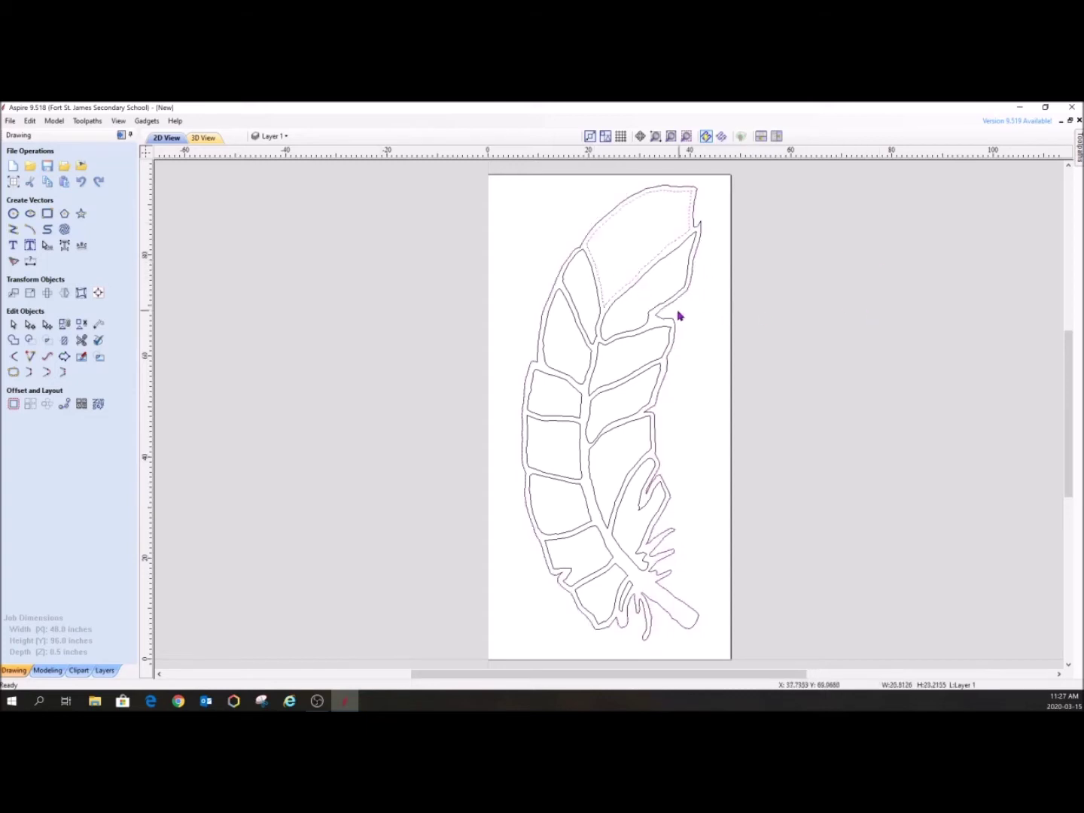
click(648, 328)
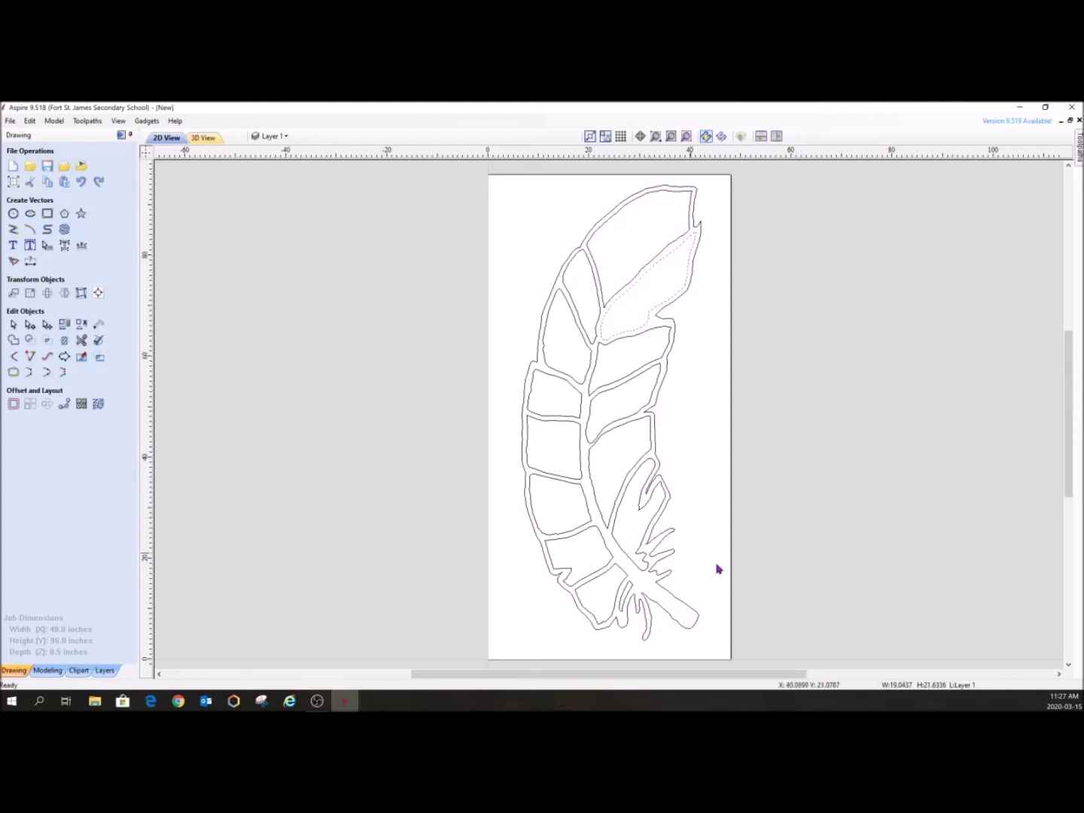
click(620, 211)
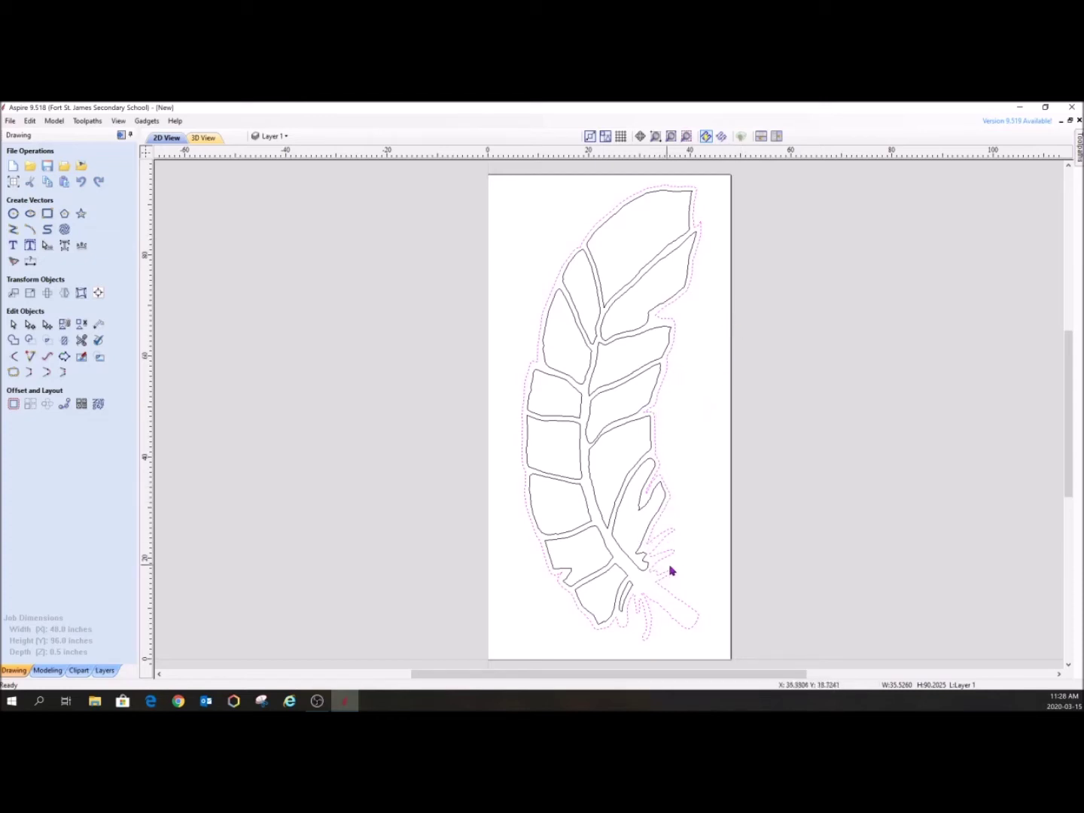
- Show the blank 48 x 96 inch board in 3D View alongside the Toolpaths panel
click(204, 139)
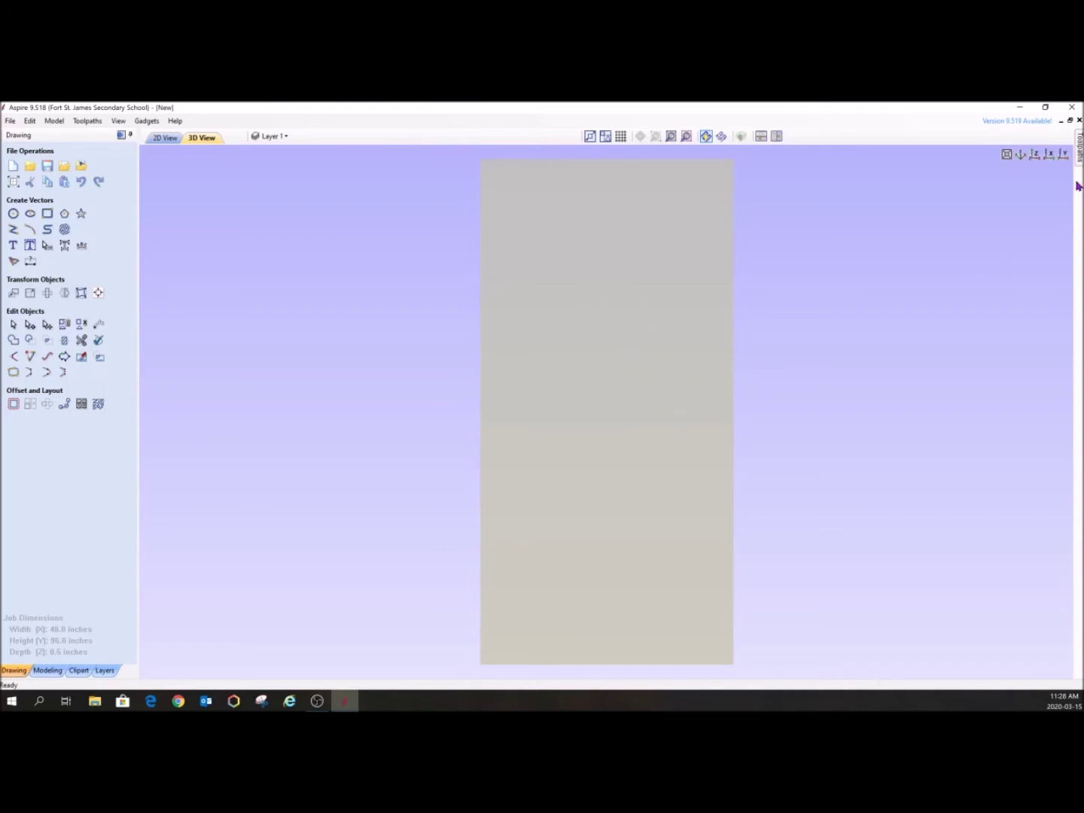
mouse_move(1081, 154)
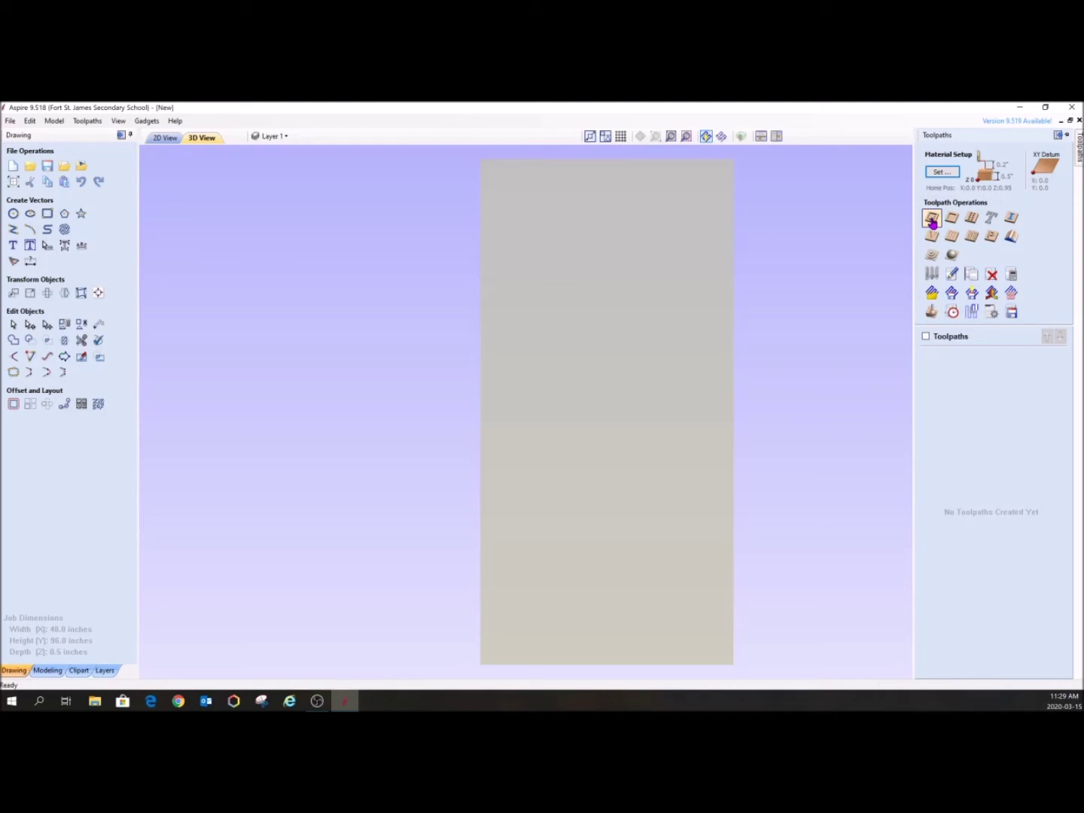
- Start a 2D Profile toolpath with a 0.54-inch cut depth, then return to the 2D View
click(931, 219)
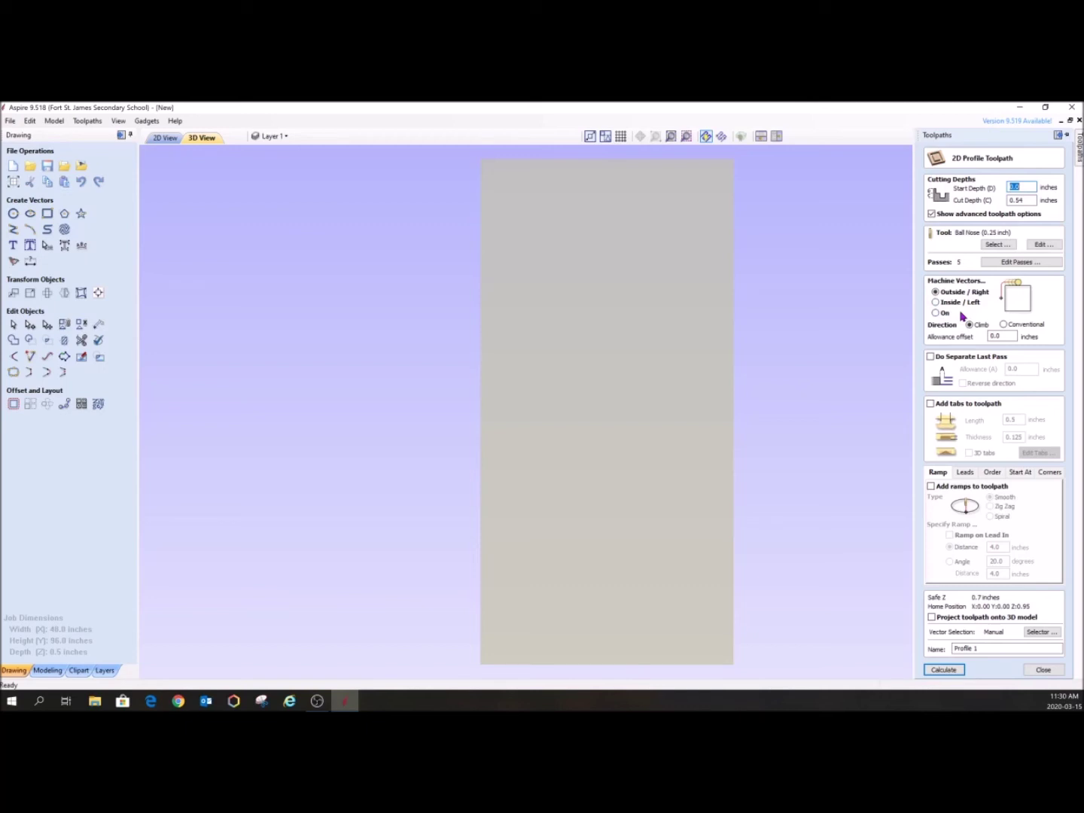
click(167, 137)
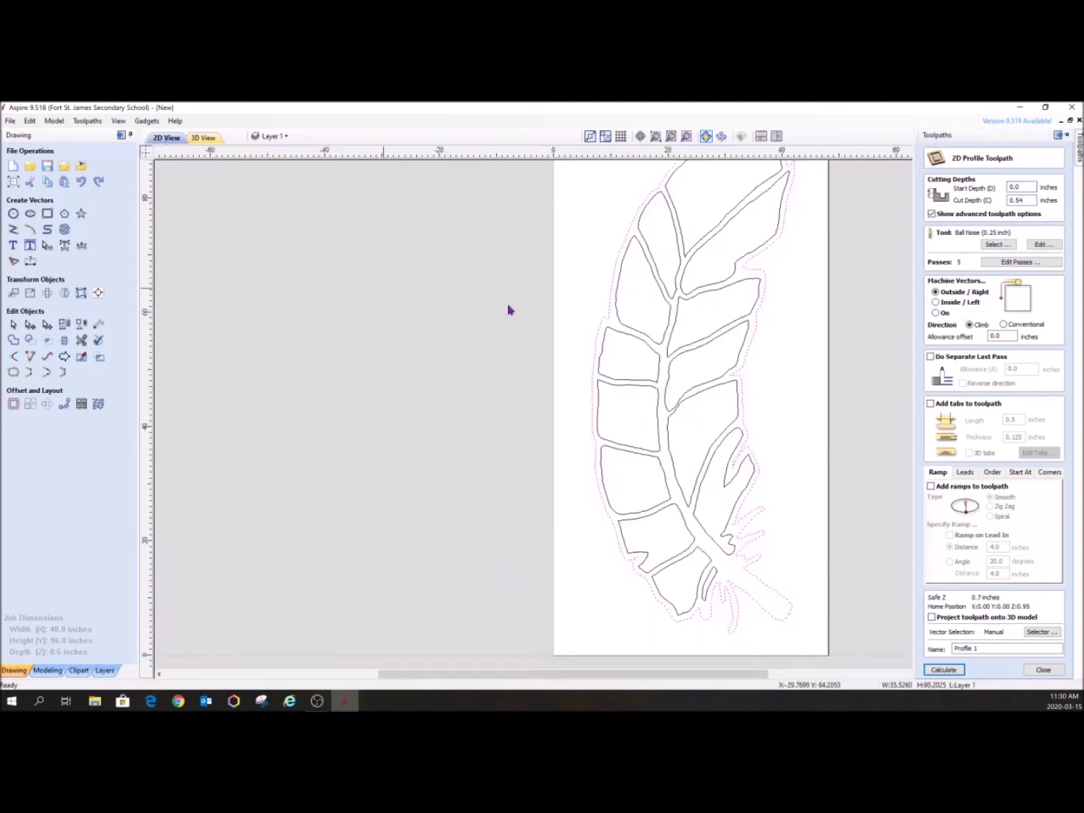
- Select the outer feather outline for the profile and highlight the default toolpath name in the form
click(753, 340)
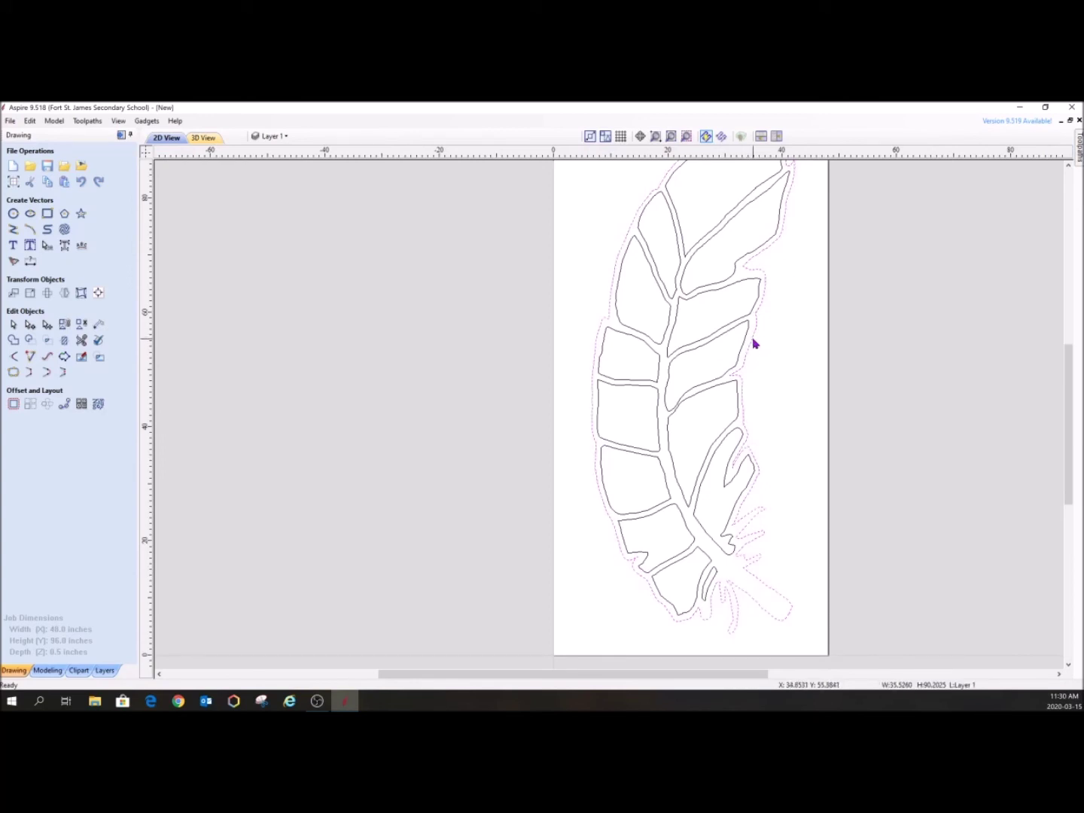
click(755, 336)
click(1079, 146)
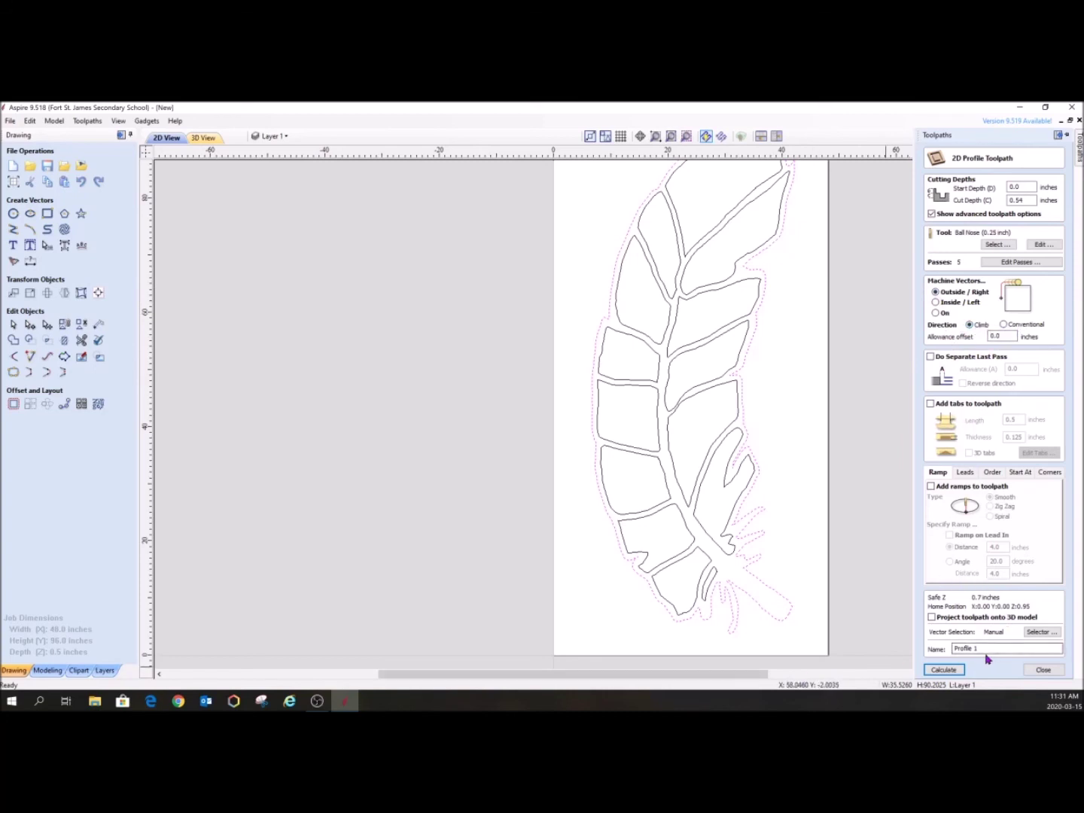
drag(983, 648, 952, 648)
- Name the toolpath 'outline' and calculate it, raising the cut-through-material warning
text(outline)
click(951, 672)
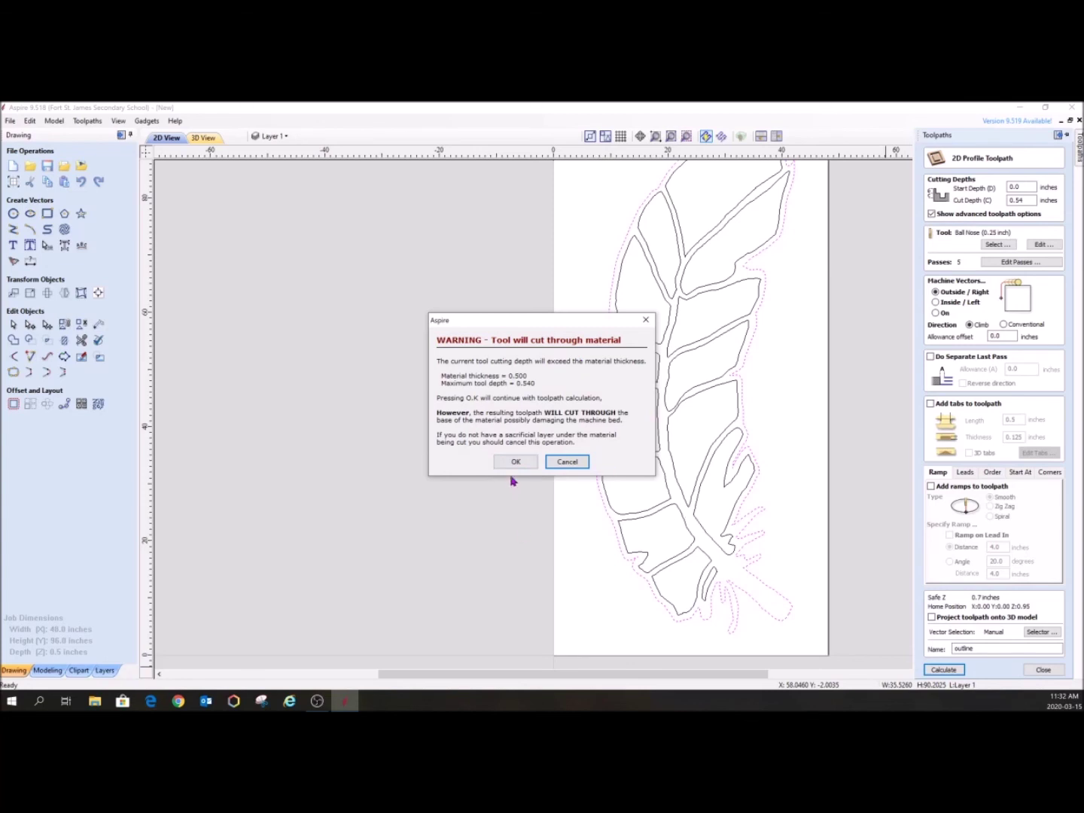
- Accept the 0.540-inch cut-through warning and preview the outline toolpath cutting the feather from the board
click(516, 461)
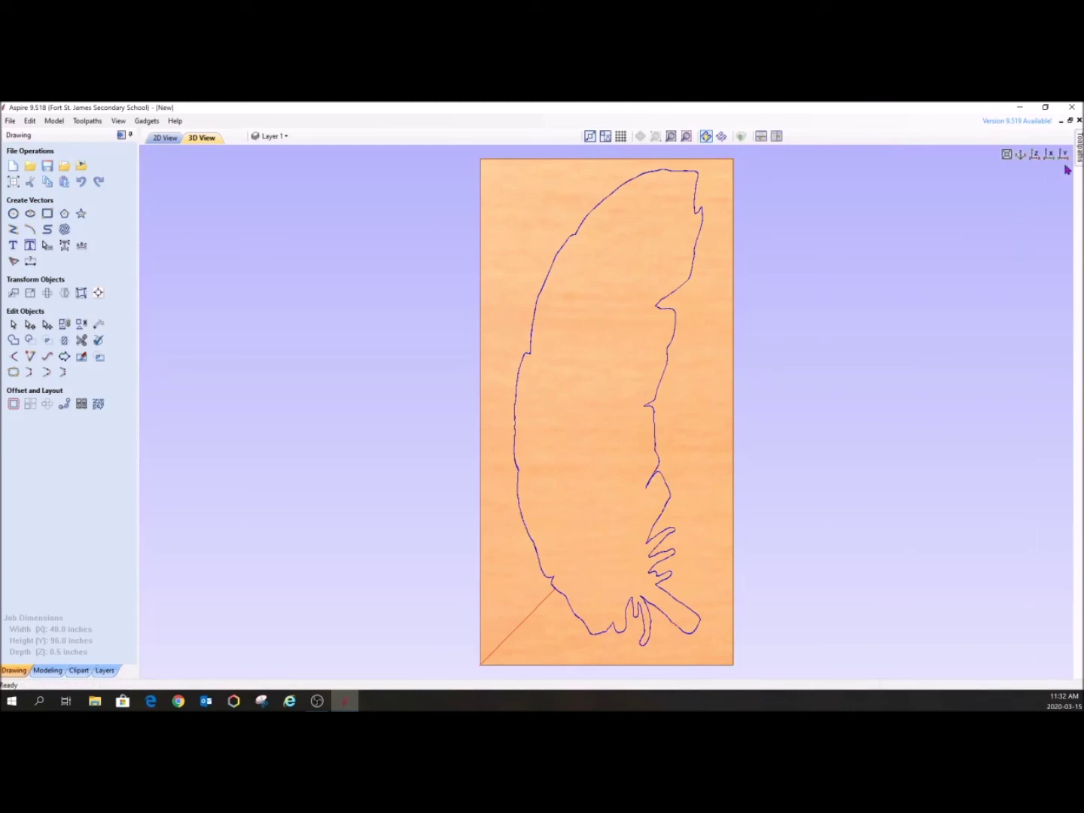
mouse_move(1078, 154)
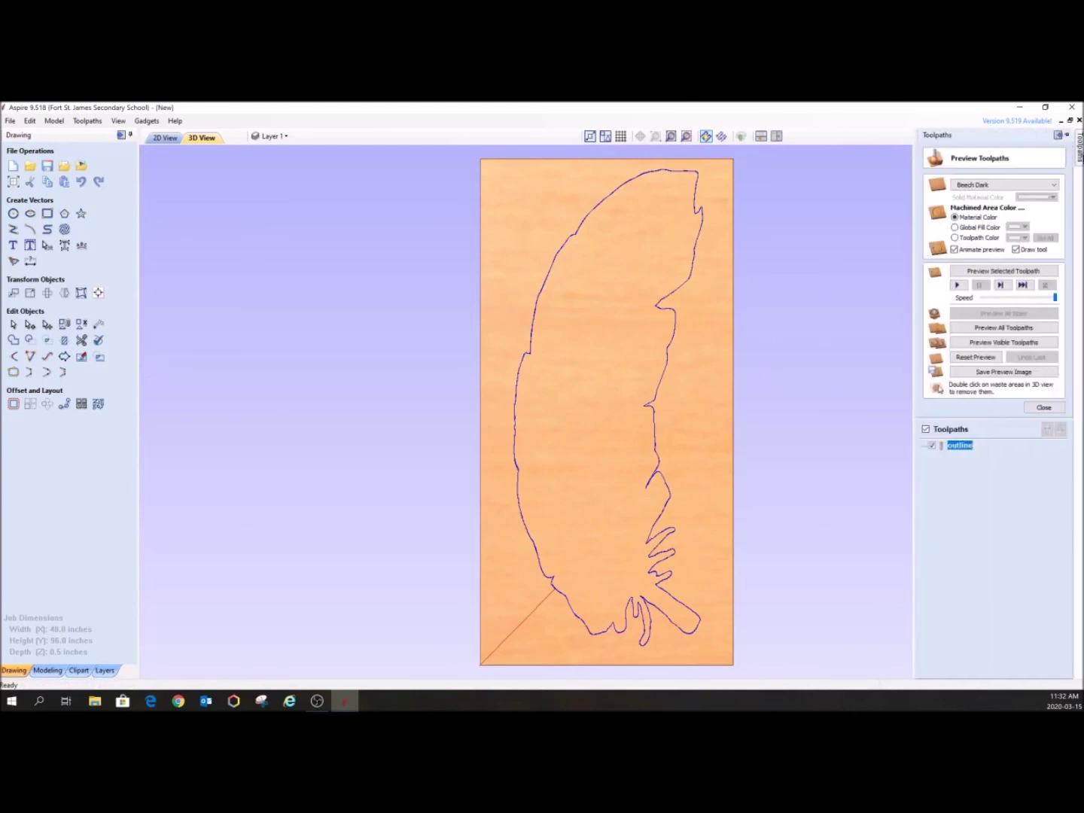
click(1006, 343)
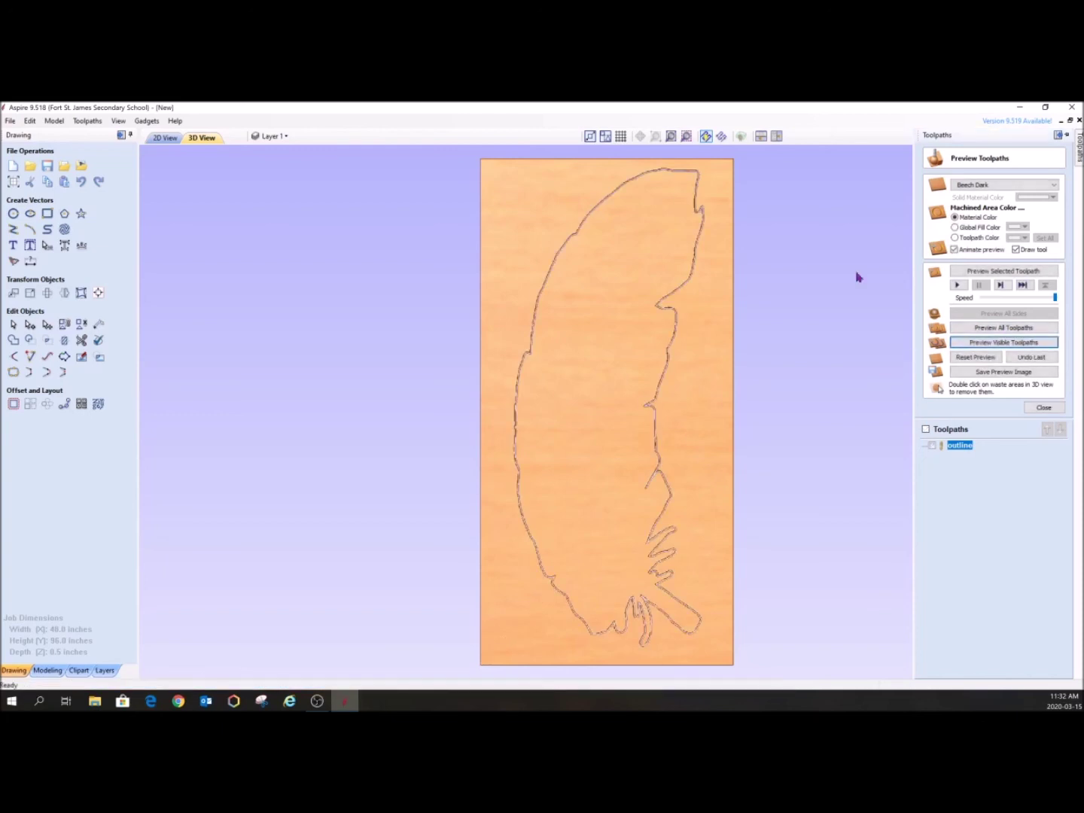